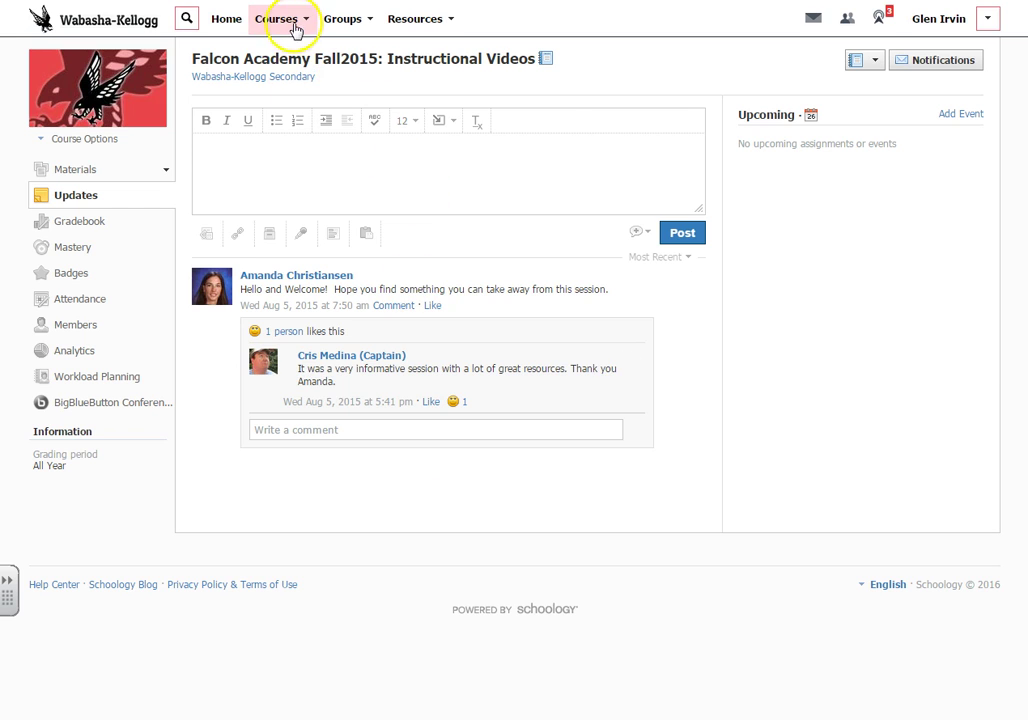
Check the Courses list and dismiss it, staying in the Instructional Videos course.
click(288, 20)
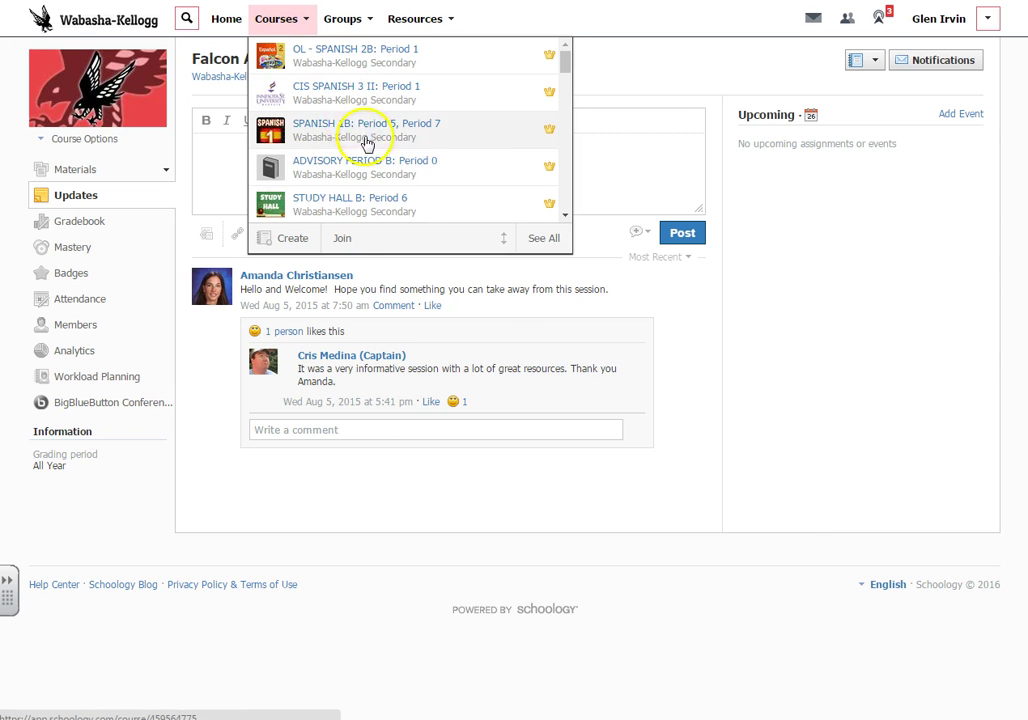
click(207, 65)
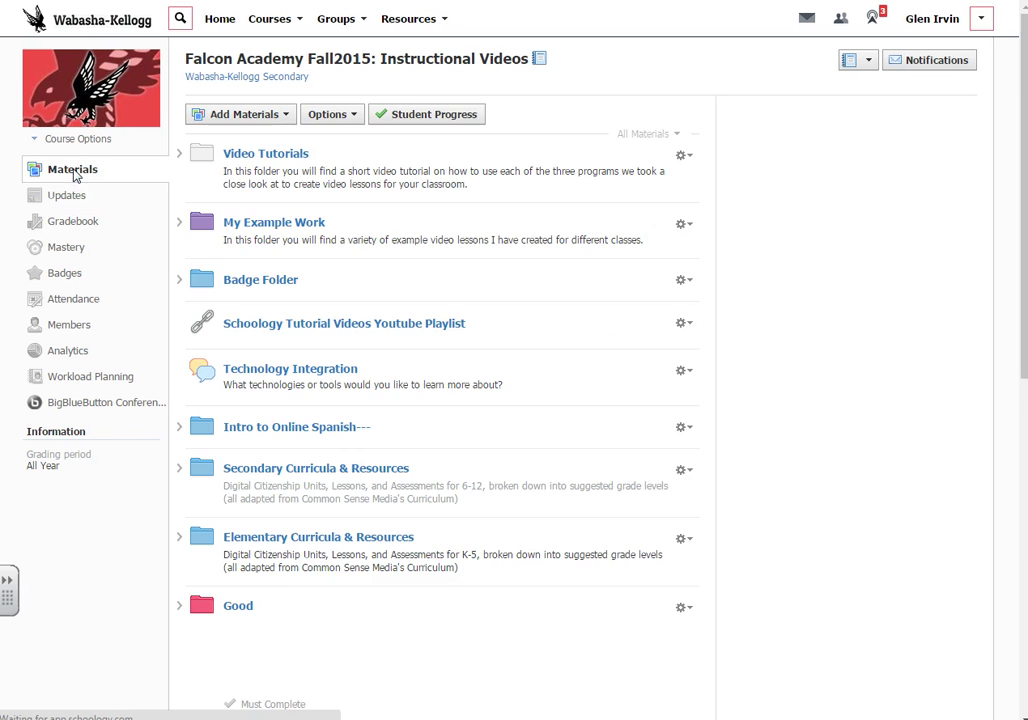
Go to the Instructional Videos course's Updates feed and expand the empty post composer.
click(78, 197)
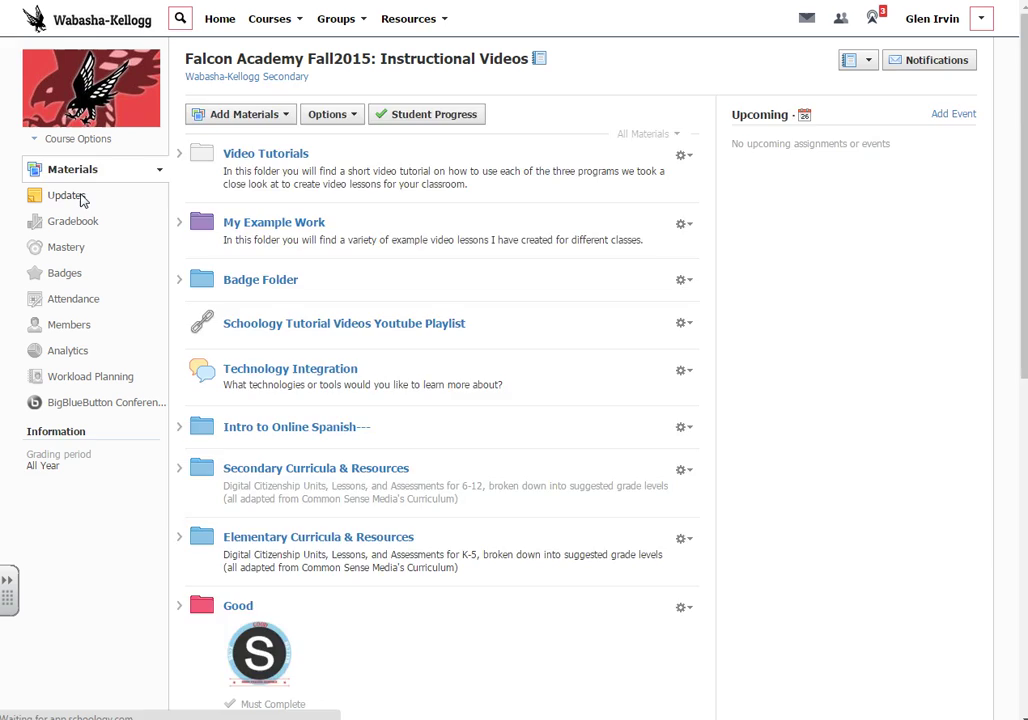
click(280, 122)
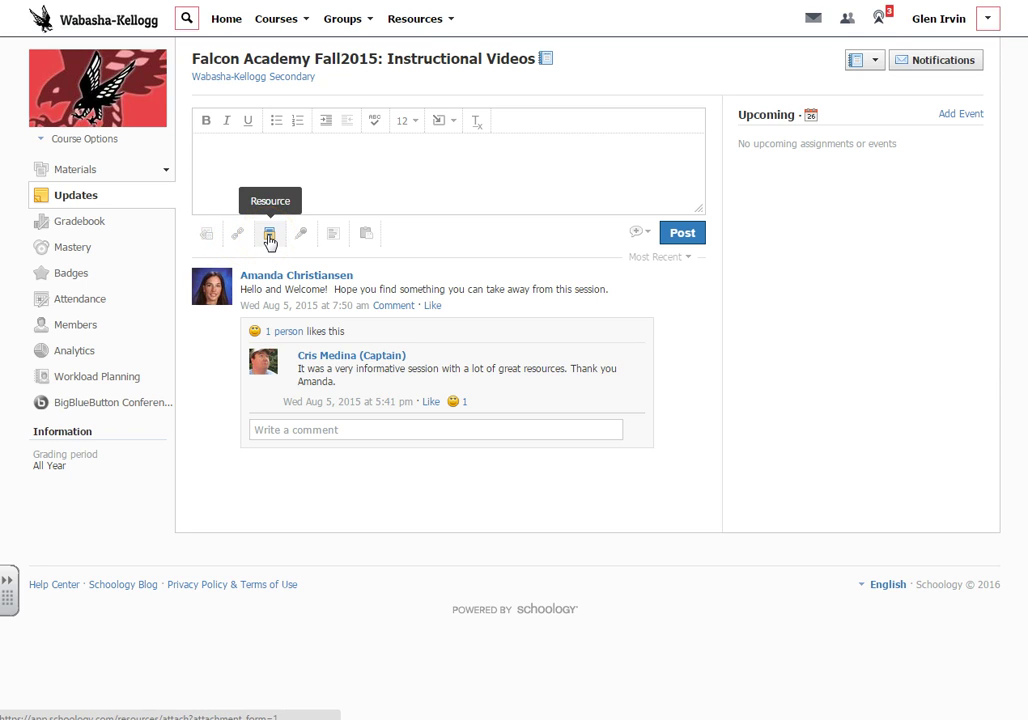
click(395, 33)
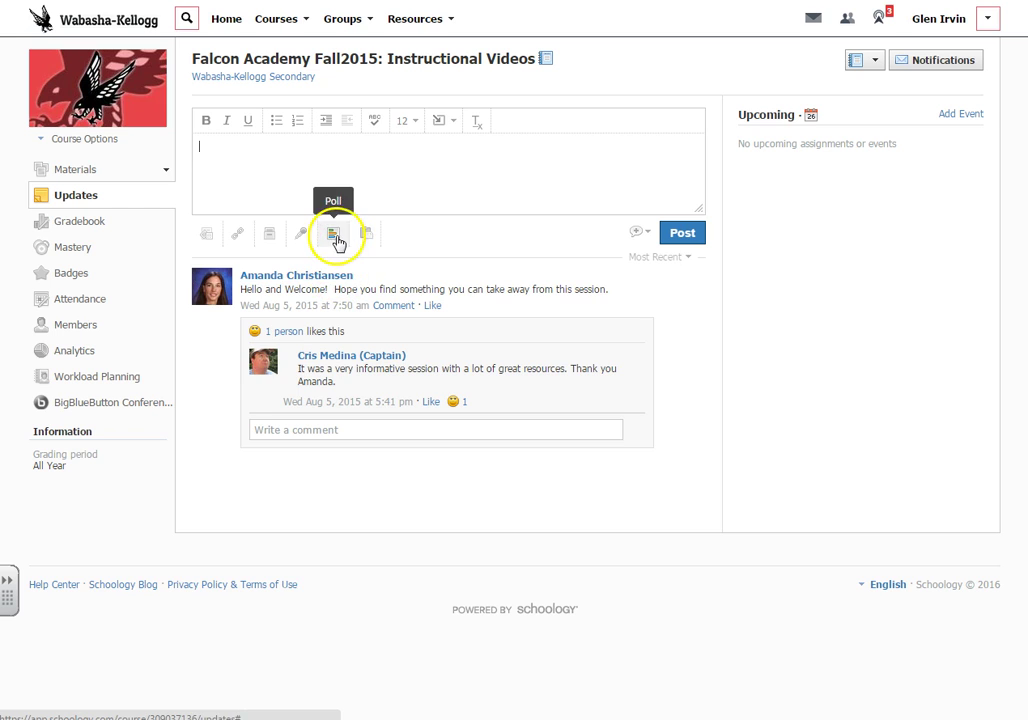
click(334, 235)
click(240, 284)
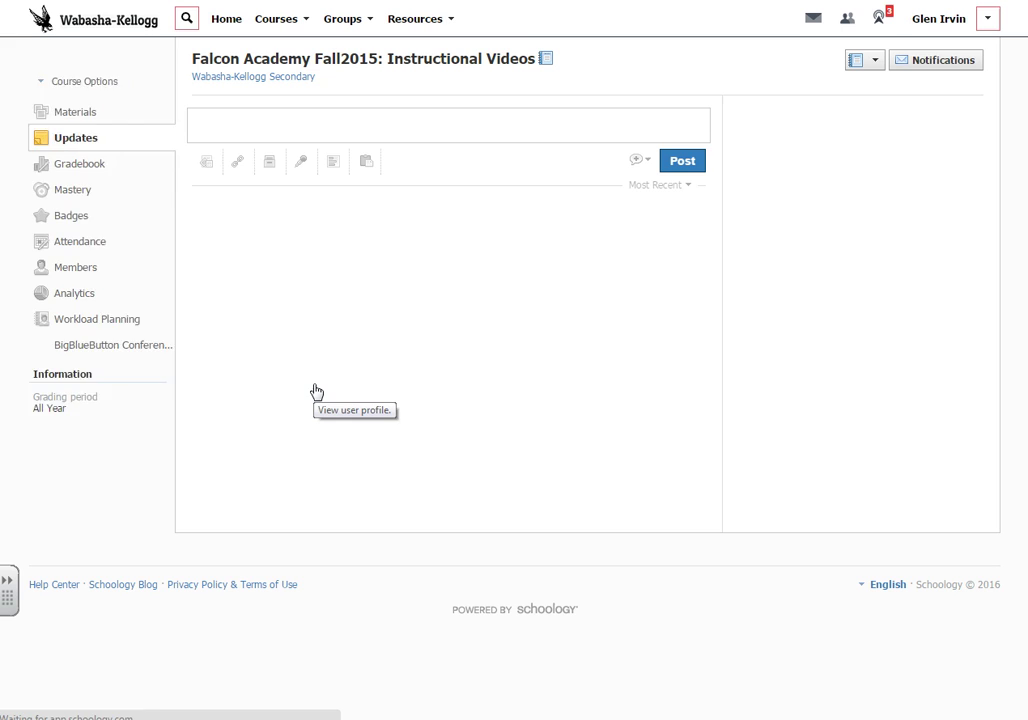
Expand the course post box to begin the 'Hi everyone! Your assignment today is.....' draft.
click(271, 140)
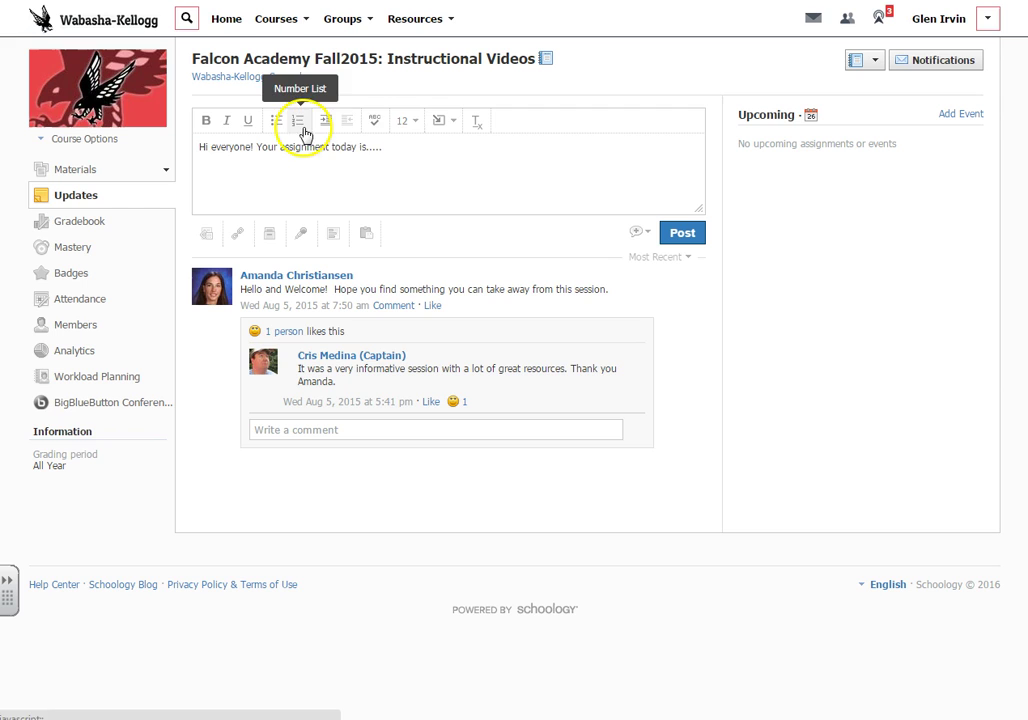
Bold the entire draft sentence, then browse font-size and Insert Content options without applying any.
drag(398, 145, 172, 140)
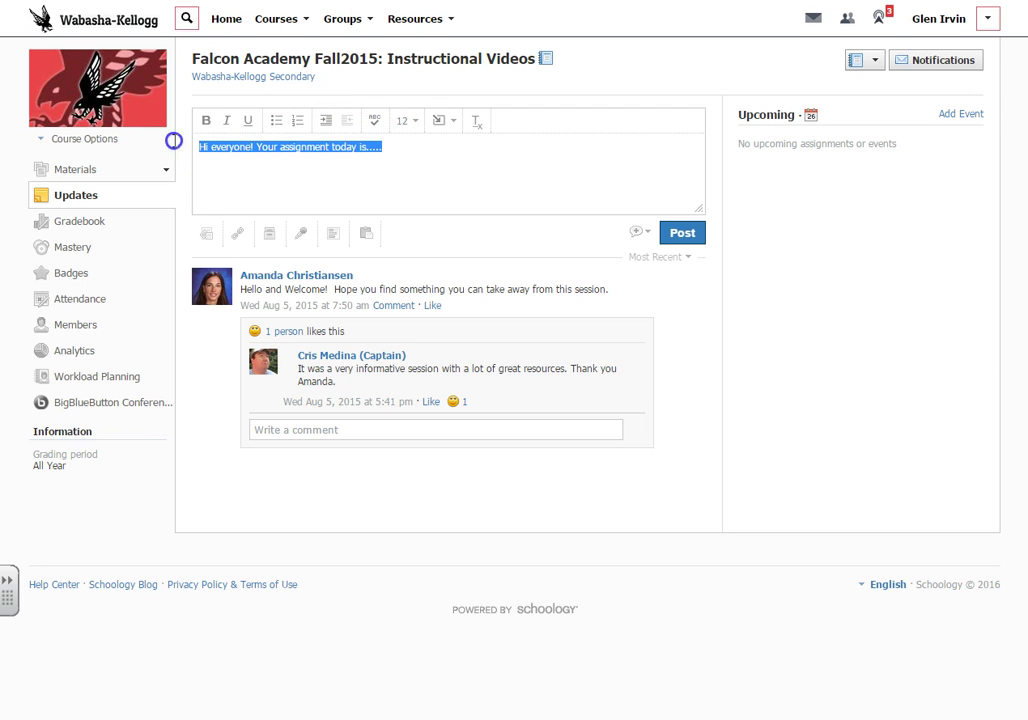
click(206, 121)
click(413, 121)
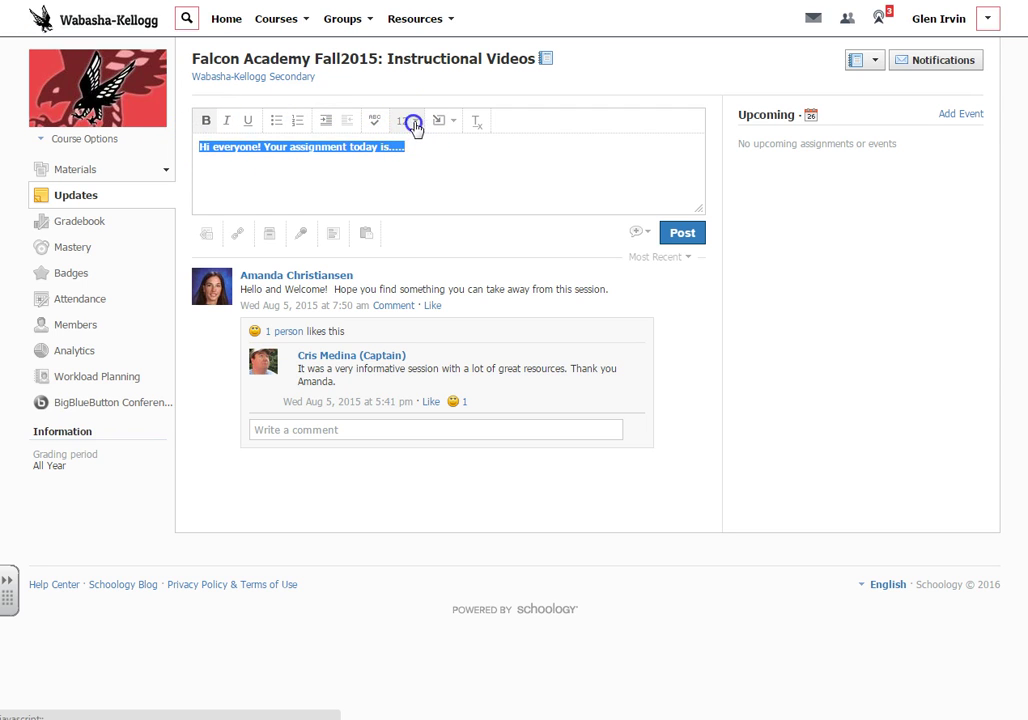
click(435, 178)
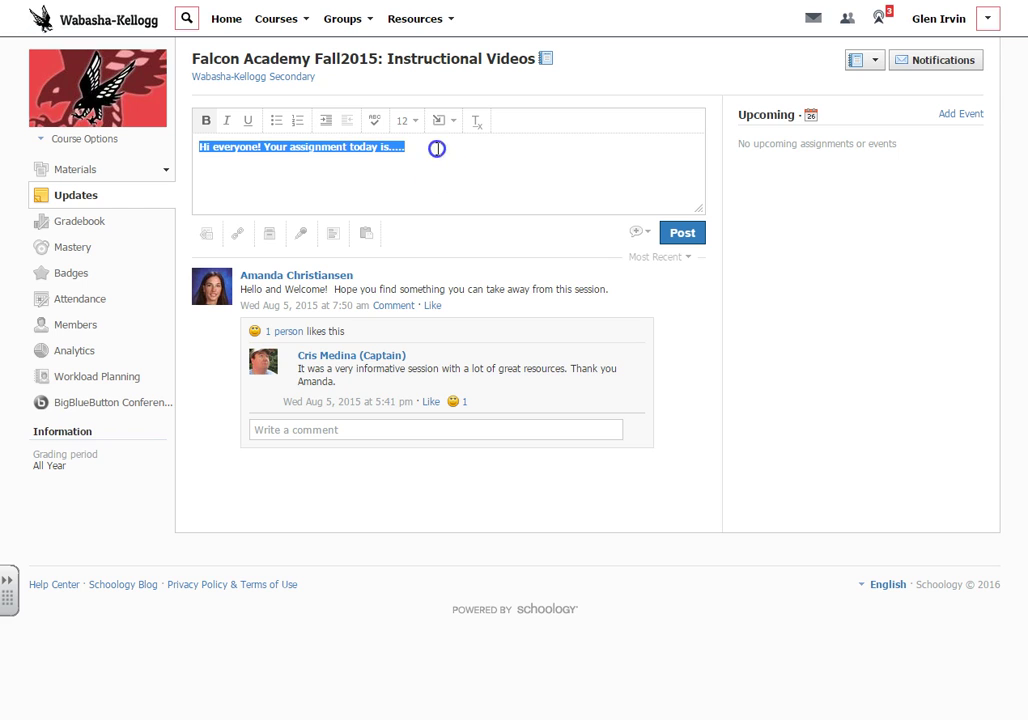
click(413, 121)
click(468, 170)
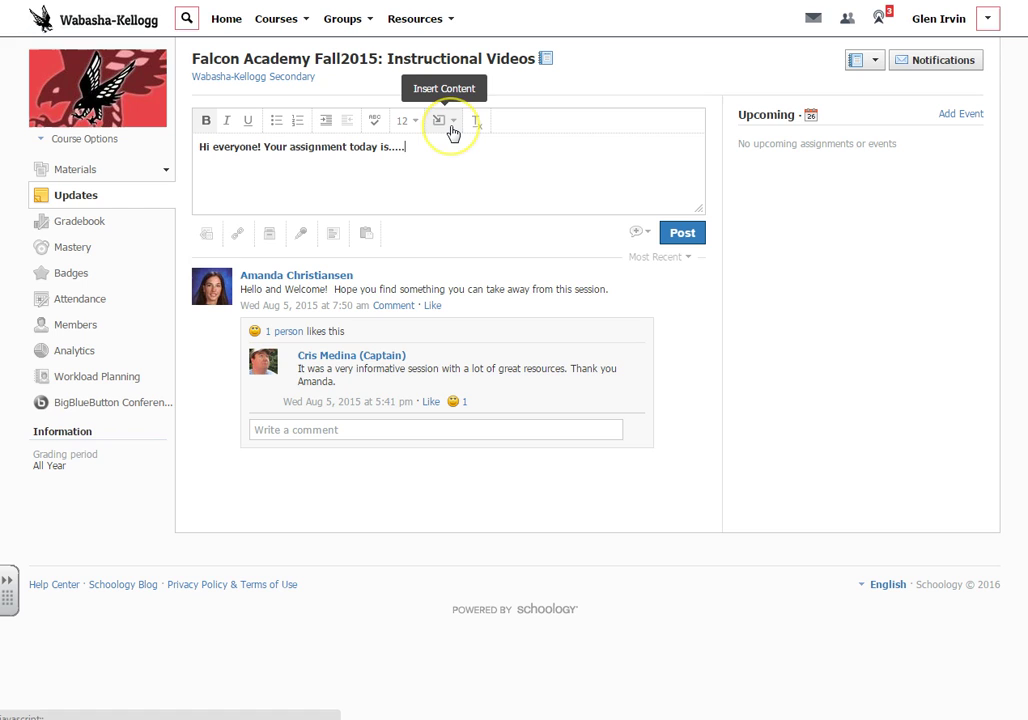
click(452, 124)
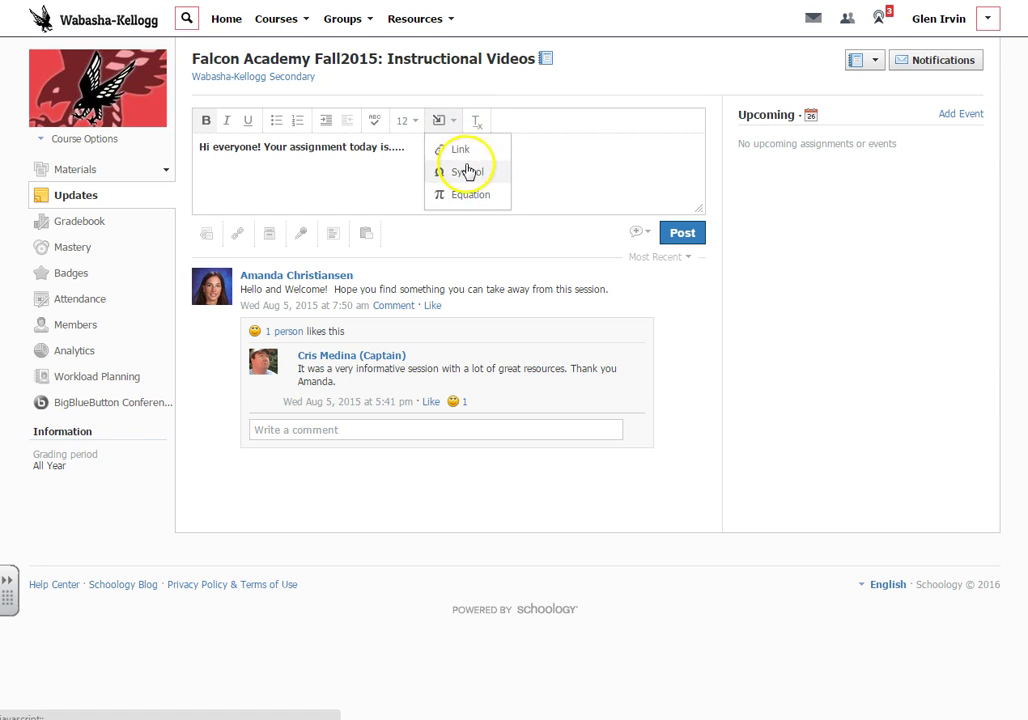
click(362, 188)
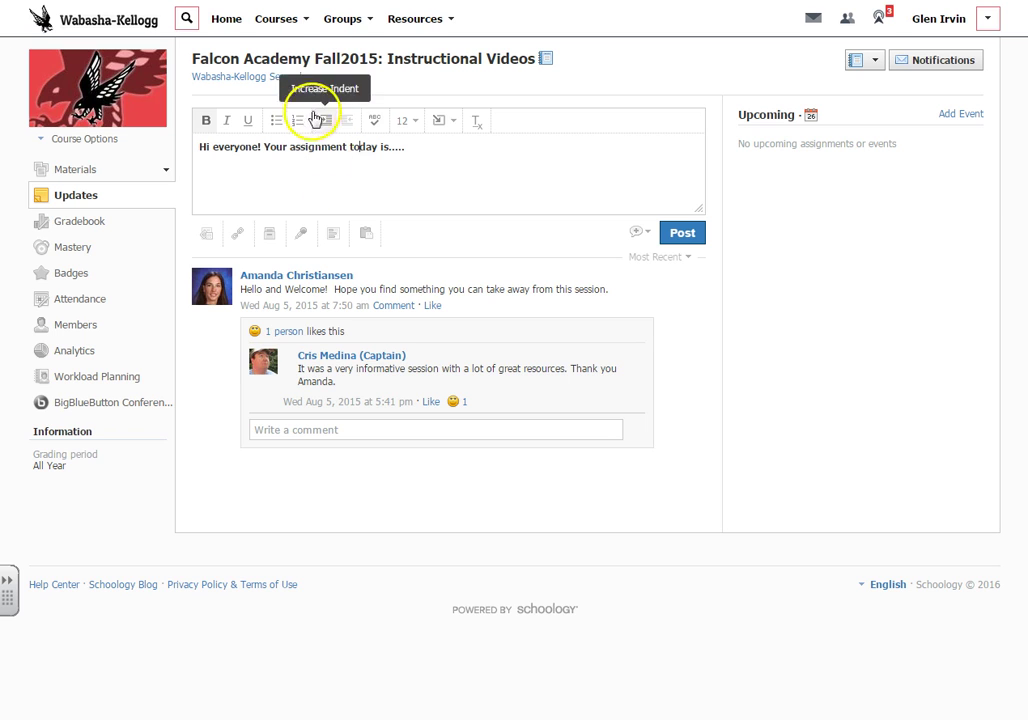
Switch to SPANISH 1B: Period 5, Period 7 and expand its Updates post composer.
click(292, 18)
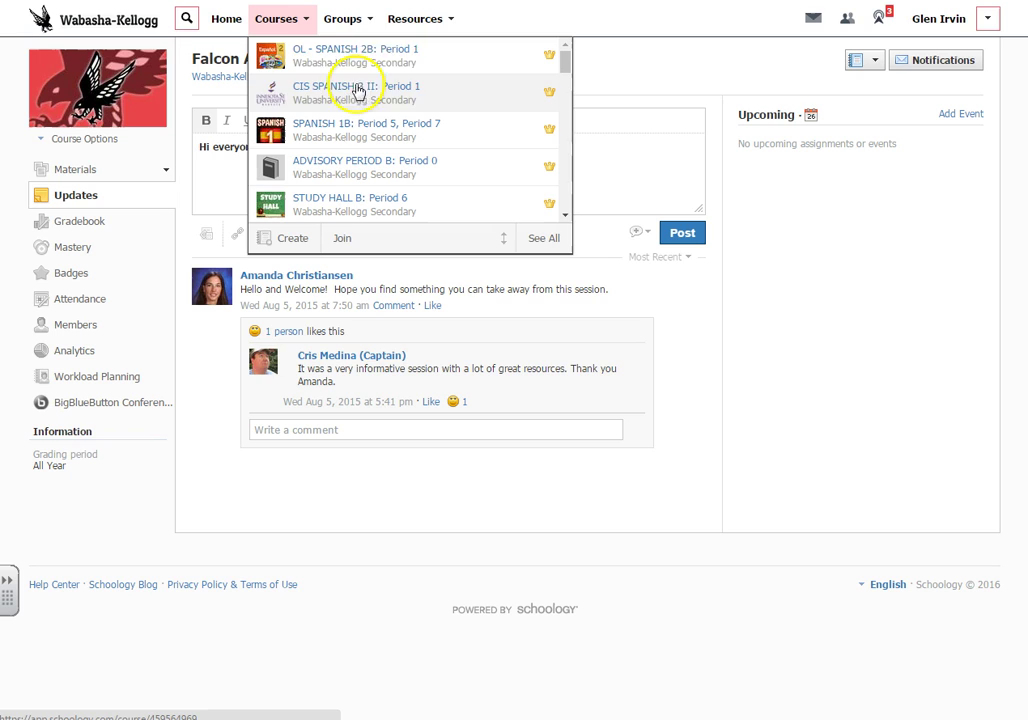
click(357, 127)
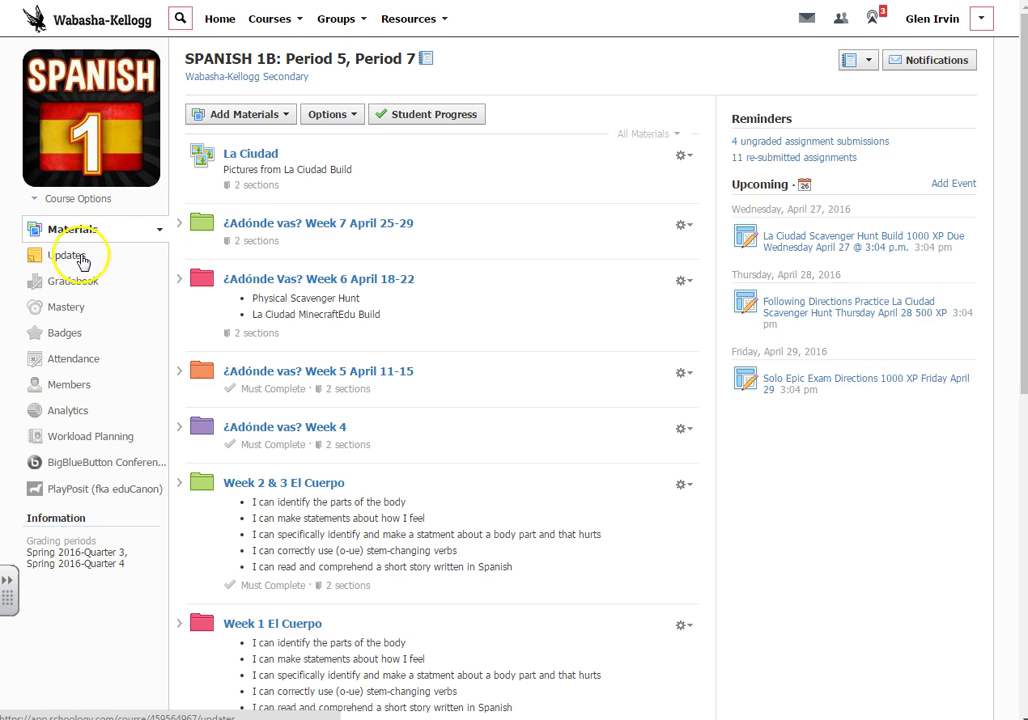
click(82, 257)
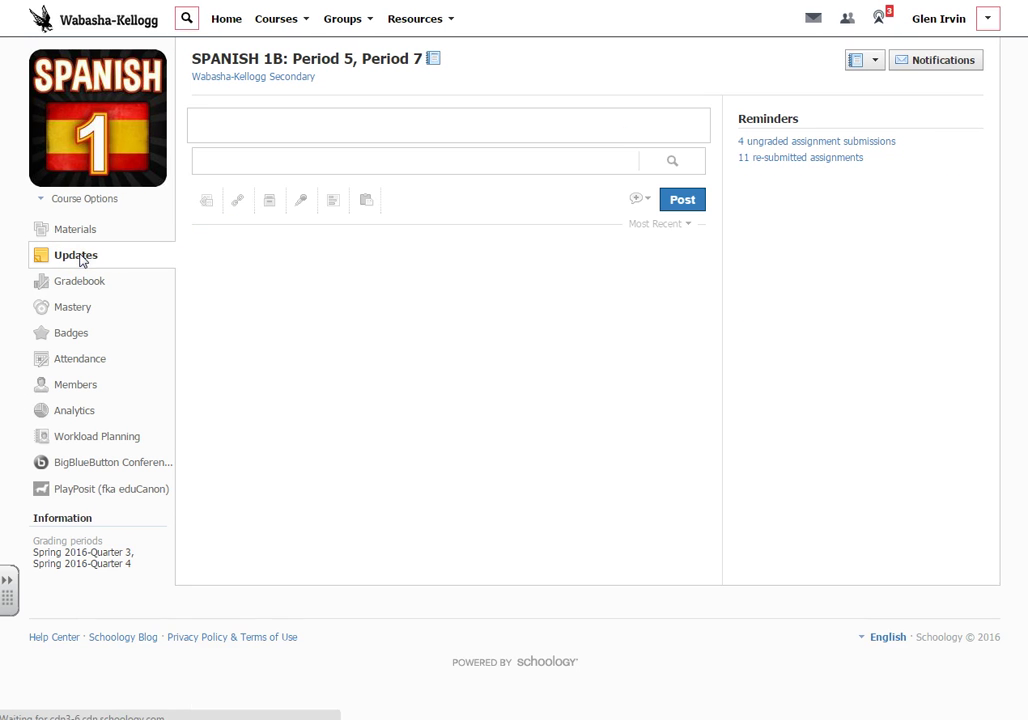
click(477, 232)
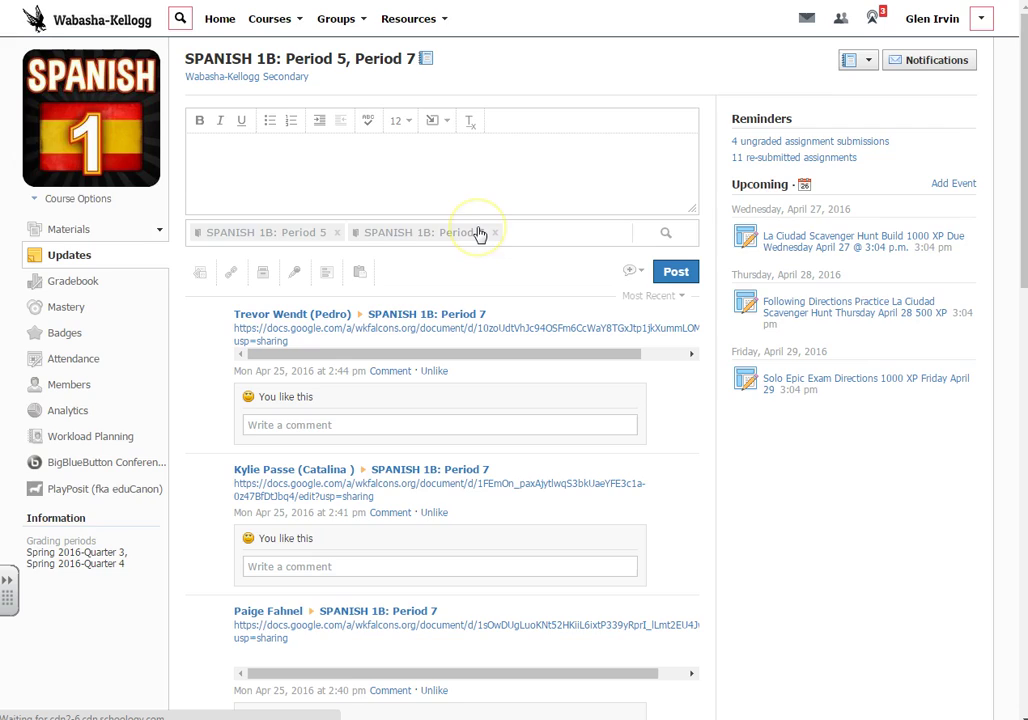
scroll(478, 233, down, 3)
scroll(478, 233, down, 15)
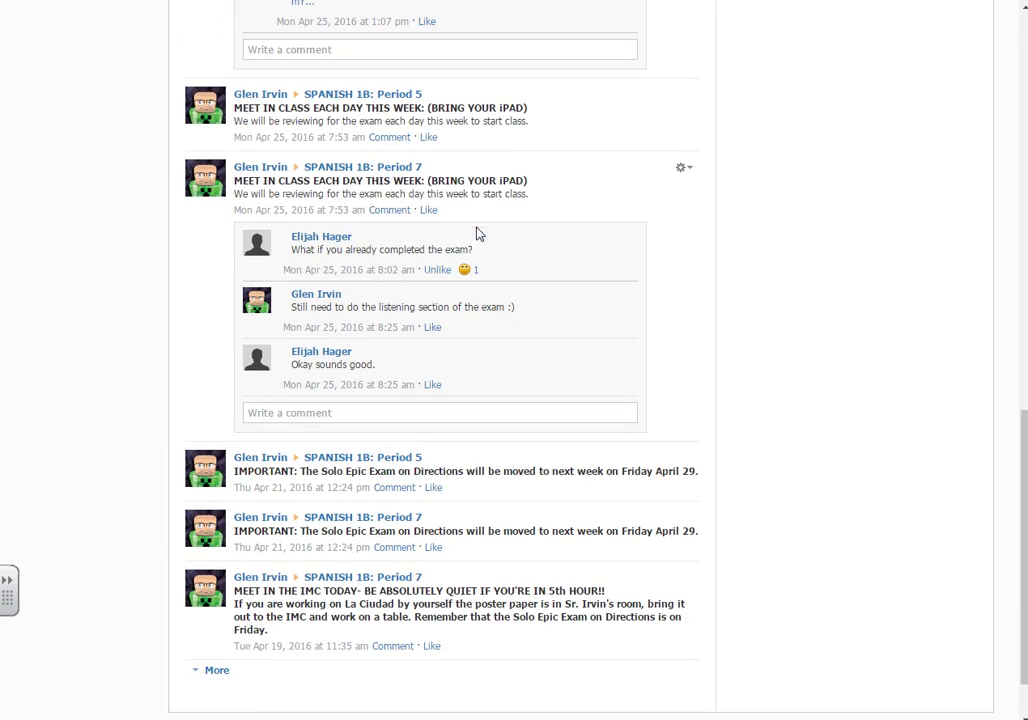
click(250, 122)
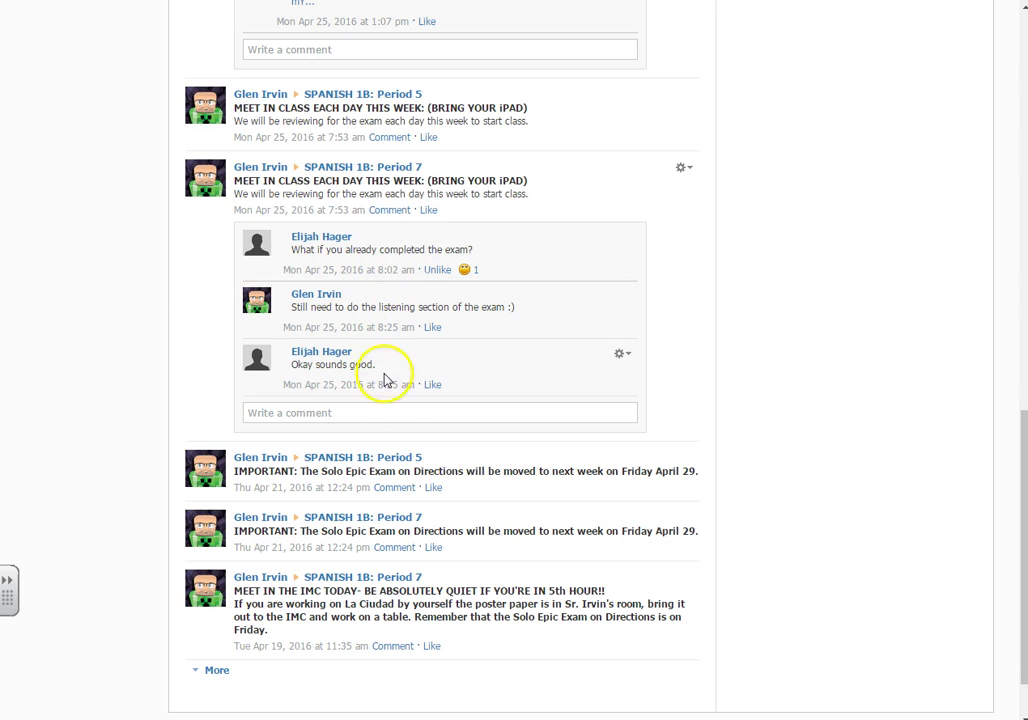
scroll(362, 328, up, 5)
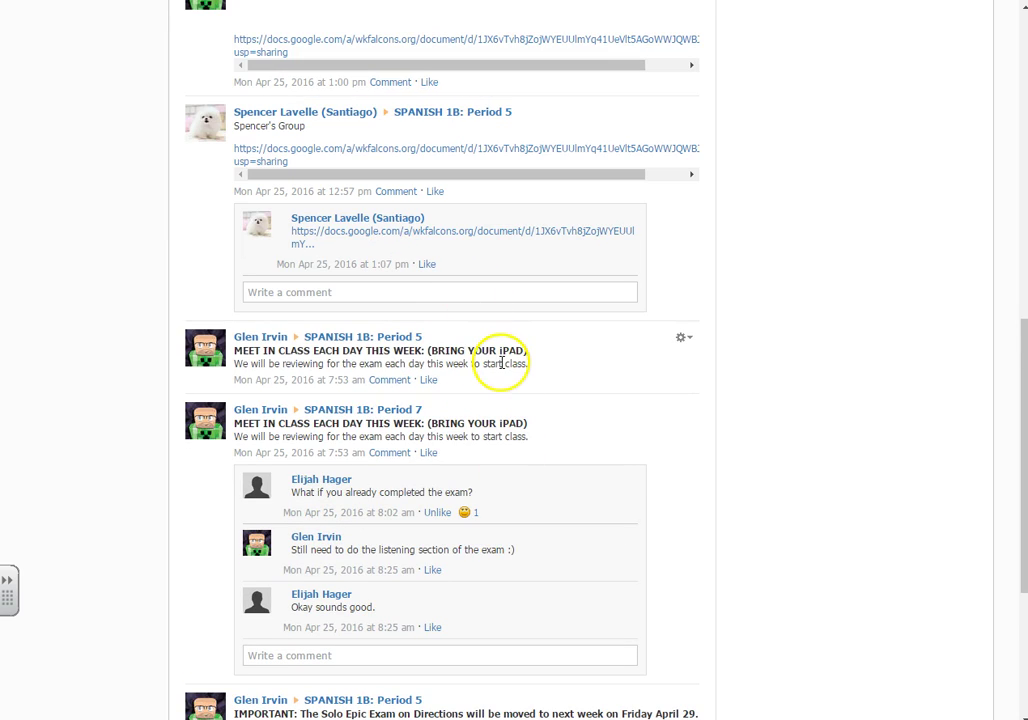
scroll(126, 310, up, 2)
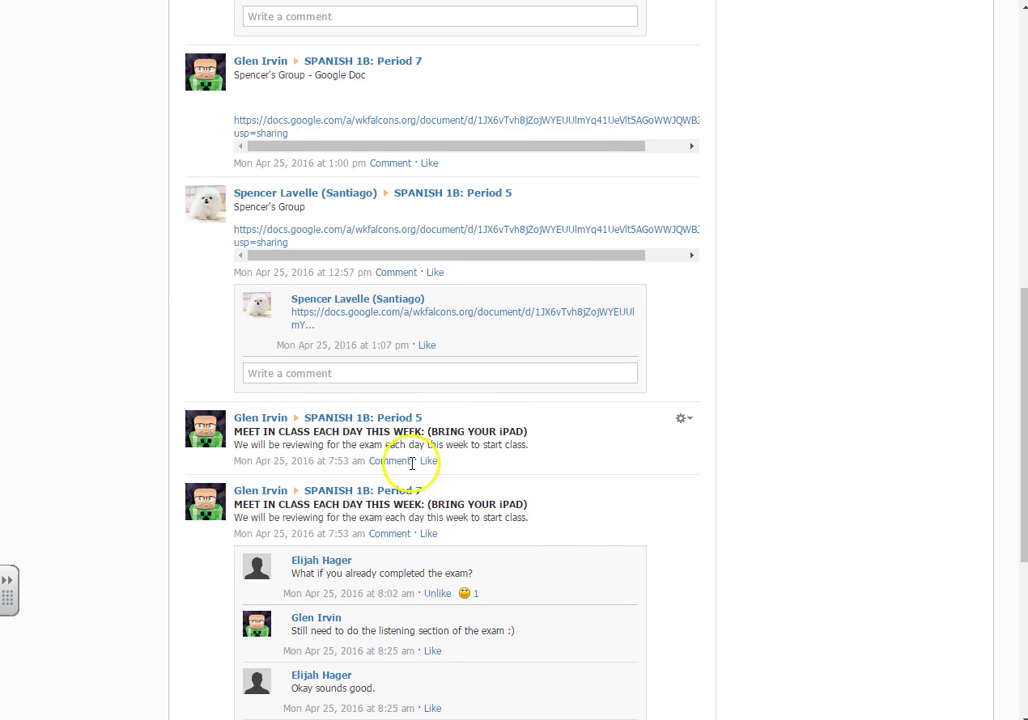
scroll(61, 369, up, 2)
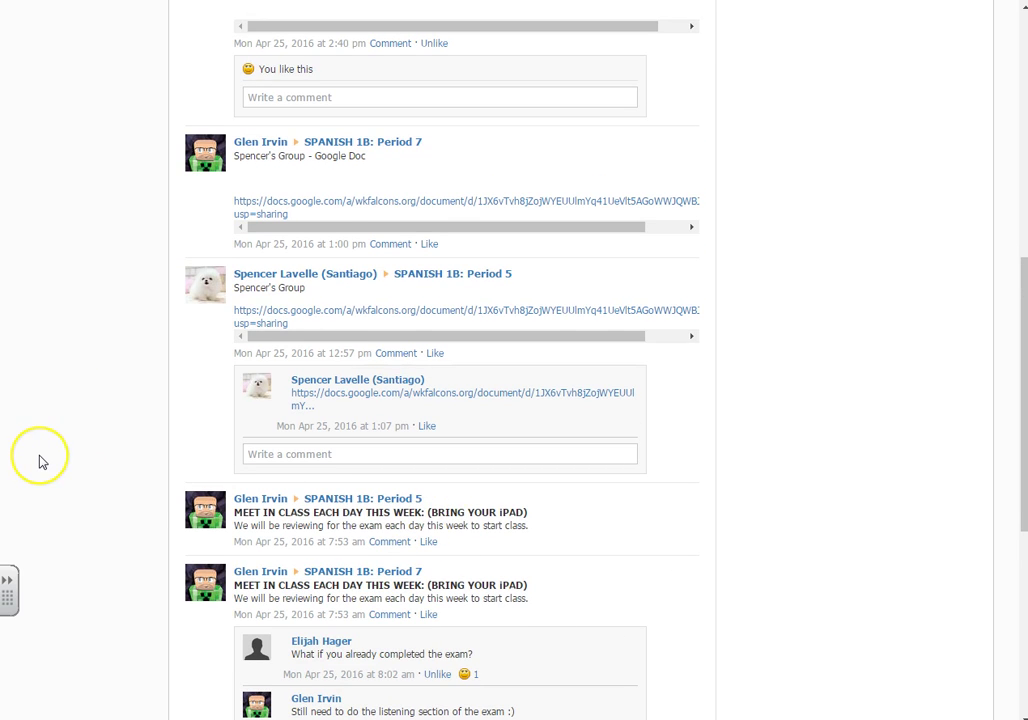
scroll(40, 460, up, 2)
scroll(41, 461, up, 6)
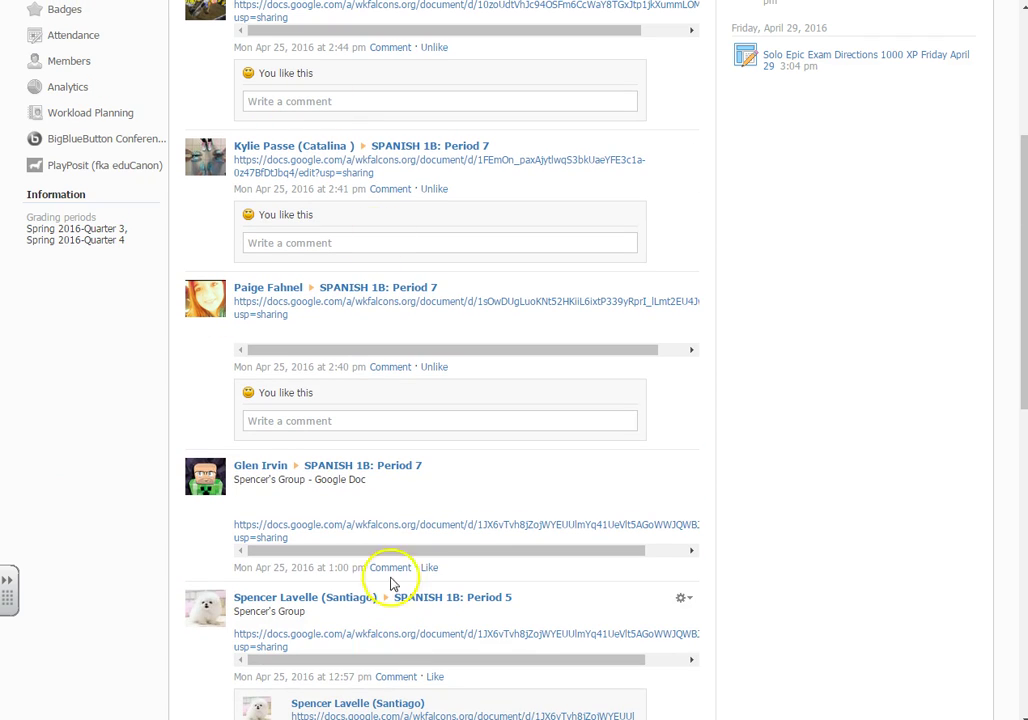
scroll(70, 370, up, 4)
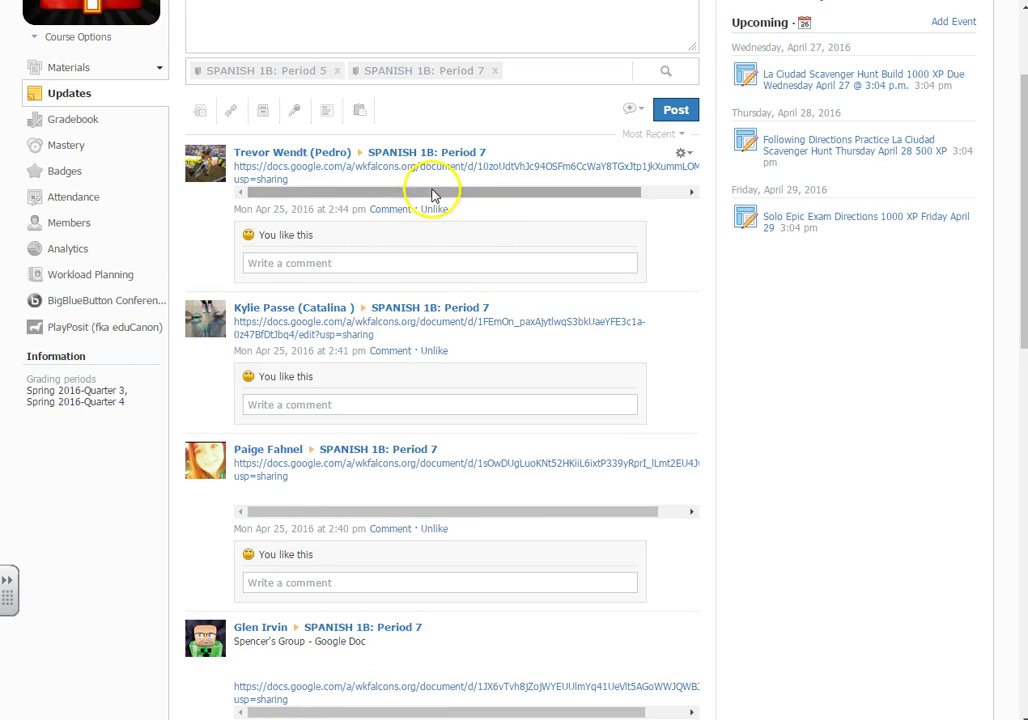
scroll(816, 328, up, 4)
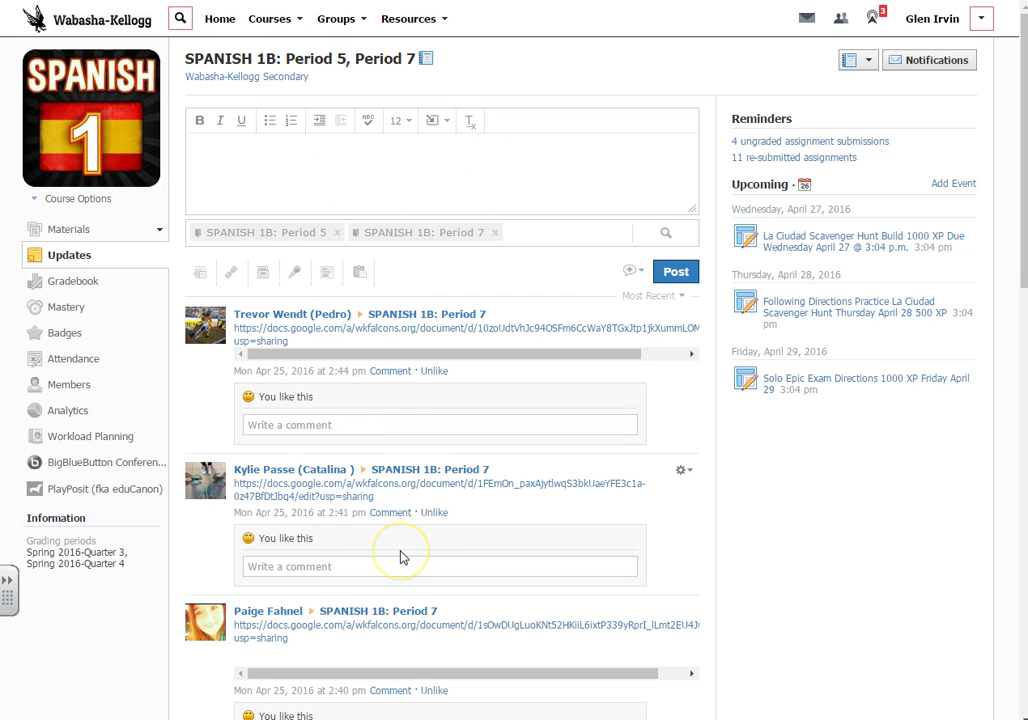
click(400, 257)
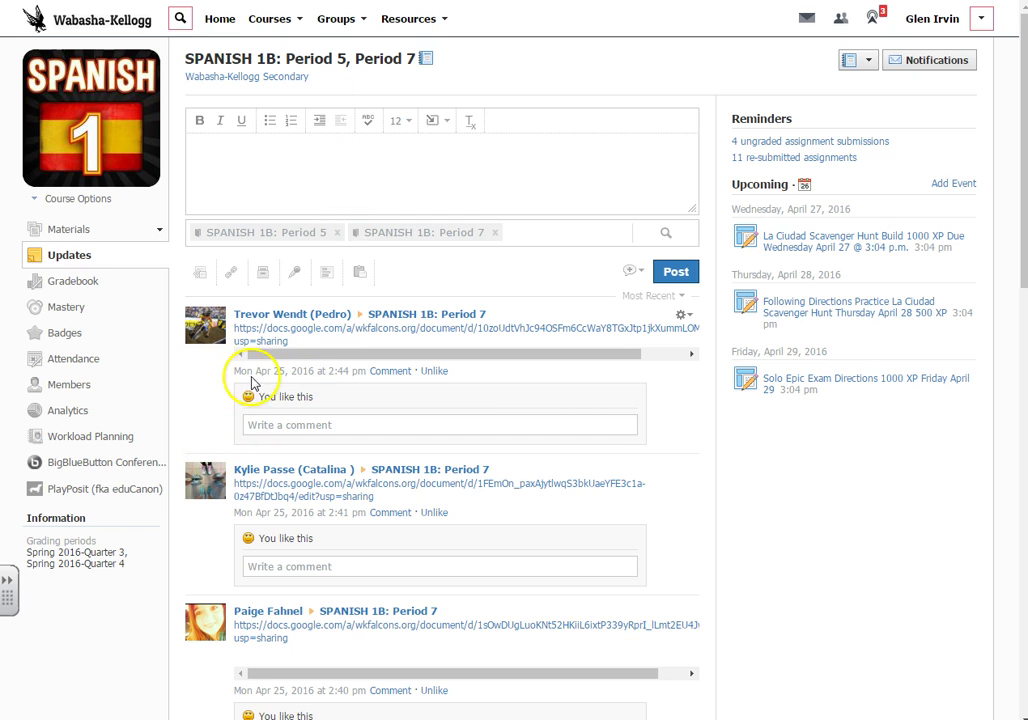
scroll(271, 365, down, 2)
scroll(271, 356, up, 2)
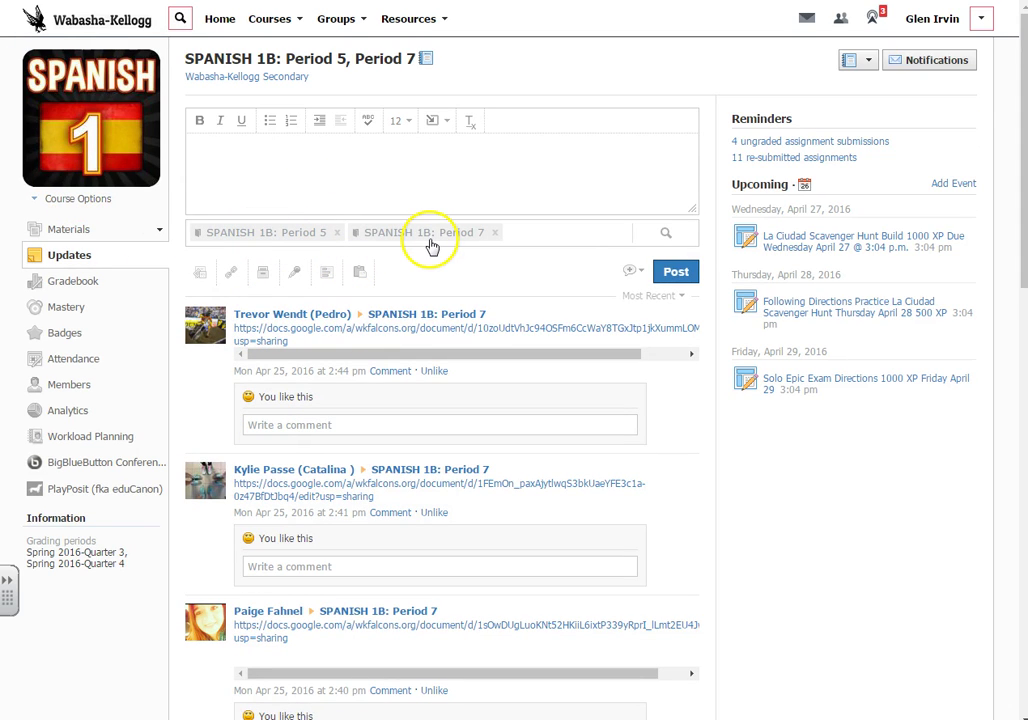
click(390, 167)
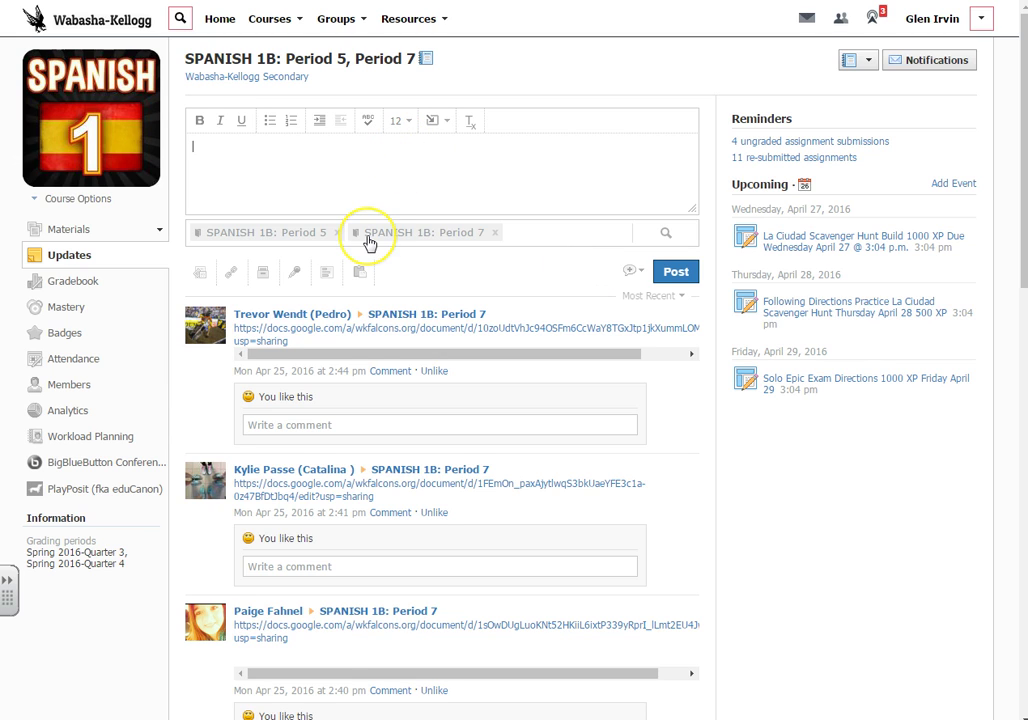